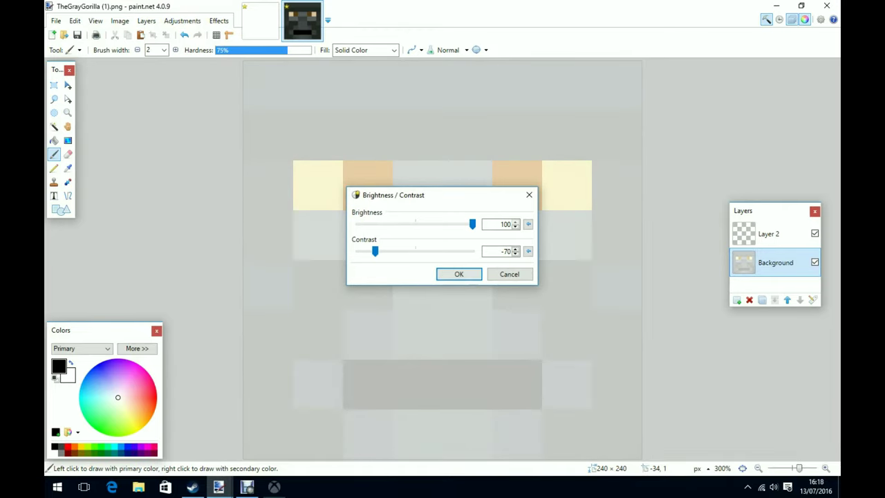
- Apply brightness 100 and contrast -70 to the Background layer, and make Layer 2 the active layer
{"action": "left_click", "coordinate": [458, 274]}
{"action": "left_click", "coordinate": [769, 234]}
- Draw a black rectangle outline with brush width 5 around the edge of the whole 240 × 240 canvas
{"action": "left_click", "coordinate": [68, 196]}
{"action": "left_click", "coordinate": [64, 210]}
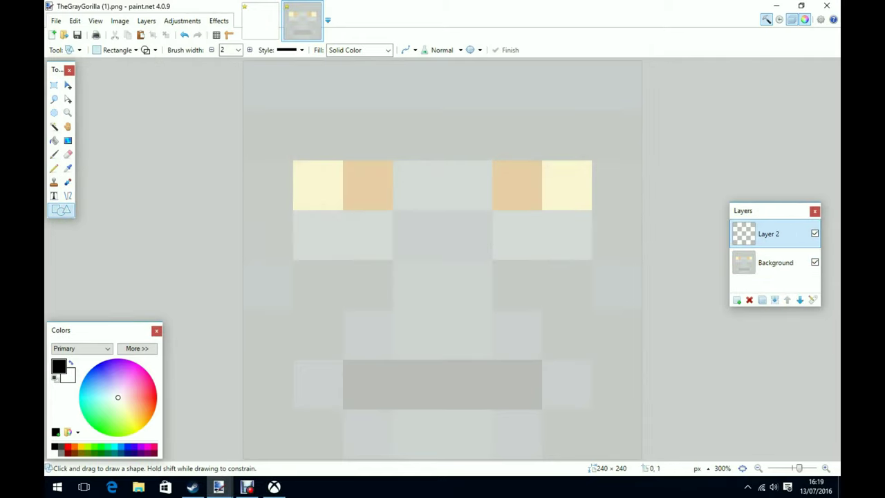
{"action": "left_click", "coordinate": [237, 49]}
{"action": "left_click", "coordinate": [229, 88]}
{"action": "left_click", "coordinate": [245, 64]}
{"action": "left_click", "coordinate": [75, 21]}
{"action": "left_click", "coordinate": [84, 34]}
{"action": "mouse_move", "coordinate": [242, 60]}
{"action": "left_mouse_down"}
{"action": "mouse_move", "coordinate": [636, 421]}
{"action": "mouse_move", "coordinate": [639, 458]}
{"action": "left_mouse_up"}
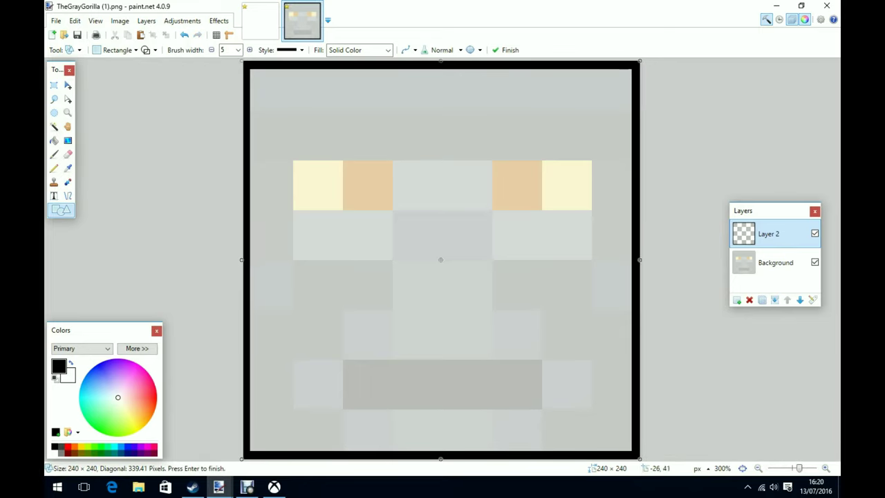
{"action": "key", "text": "Return"}
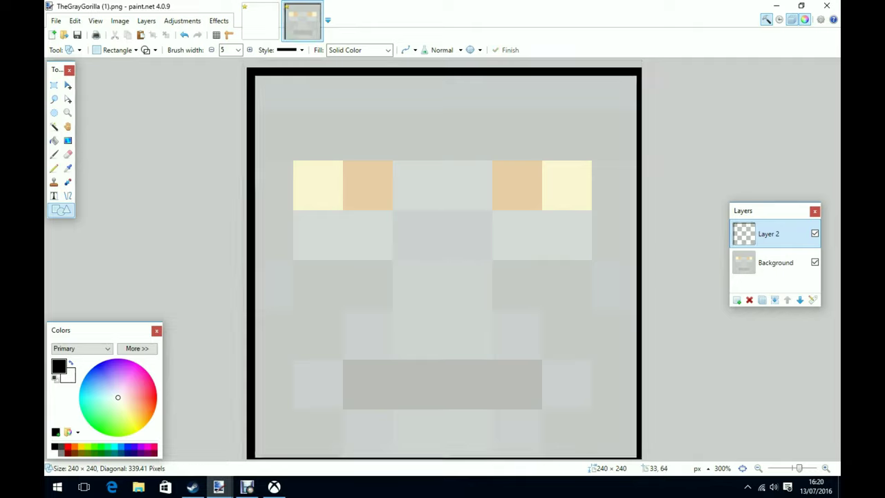
{"action": "key", "text": "ctrl+z"}
{"action": "key", "text": "Return"}
- Draw black rectangle outlines around the left and right eyes of the face
{"action": "left_click_drag", "start_coordinate": [292, 162], "coordinate": [393, 210]}
{"action": "left_click_drag", "start_coordinate": [492, 162], "coordinate": [593, 211]}
{"action": "left_click", "coordinate": [96, 21]}
{"action": "mouse_move", "coordinate": [74, 21]}
{"action": "left_click", "coordinate": [92, 34]}
{"action": "left_click", "coordinate": [75, 21]}
{"action": "key", "text": "Return"}
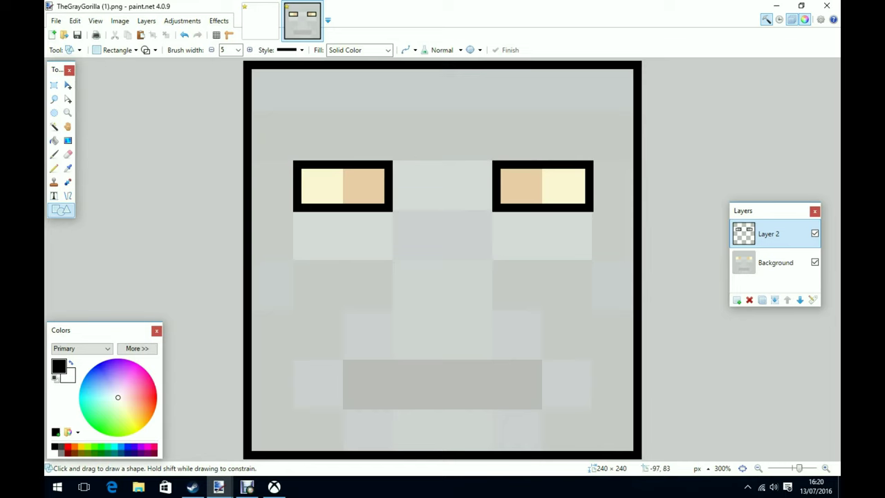
- Draw thick black lines along the upper and lower edges of the mouth
{"action": "key", "text": "o"}
{"action": "left_click_drag", "start_coordinate": [342, 356], "coordinate": [538, 353]}
{"action": "mouse_move", "coordinate": [354, 407]}
{"action": "left_mouse_down"}
{"action": "mouse_move", "coordinate": [372, 407]}
{"action": "mouse_move", "coordinate": [342, 408]}
{"action": "mouse_move", "coordinate": [545, 406]}
{"action": "left_mouse_up"}
{"action": "left_click", "coordinate": [74, 22]}
{"action": "left_click", "coordinate": [94, 34]}
{"action": "left_click_drag", "start_coordinate": [537, 357], "coordinate": [537, 403]}
{"action": "key", "text": "b"}
{"action": "mouse_move", "coordinate": [538, 349]}
{"action": "left_mouse_down"}
{"action": "mouse_move", "coordinate": [539, 408]}
{"action": "mouse_move", "coordinate": [541, 350]}
{"action": "left_mouse_up"}
{"action": "left_click", "coordinate": [74, 20]}
{"action": "left_click", "coordinate": [79, 34]}
{"action": "left_click", "coordinate": [74, 20]}
{"action": "left_click", "coordinate": [78, 33]}
{"action": "left_click", "coordinate": [75, 20]}
{"action": "left_click", "coordinate": [79, 33]}
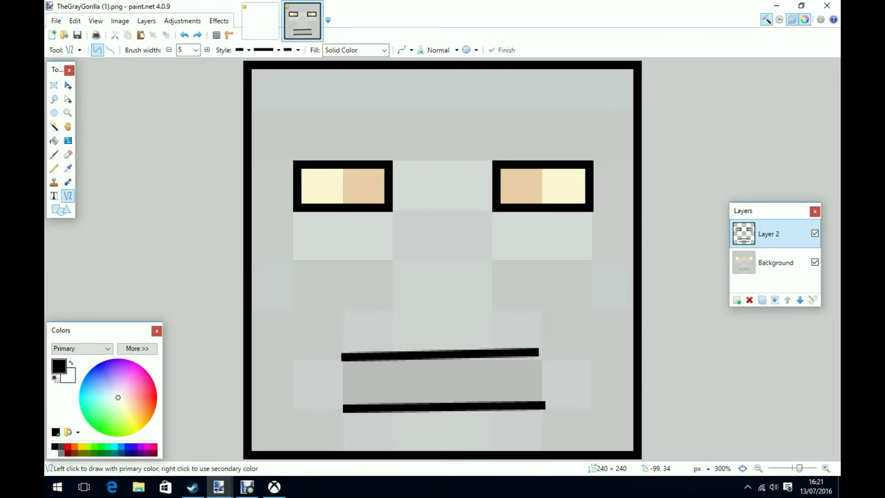
- Close the right side of the mouth with a black line bent outward
{"action": "left_click_drag", "start_coordinate": [534, 355], "coordinate": [534, 403]}
{"action": "left_click_drag", "start_coordinate": [535, 372], "coordinate": [539, 373]}
{"action": "left_click_drag", "start_coordinate": [534, 387], "coordinate": [541, 387]}
{"action": "left_click_drag", "start_coordinate": [538, 374], "coordinate": [537, 374]}
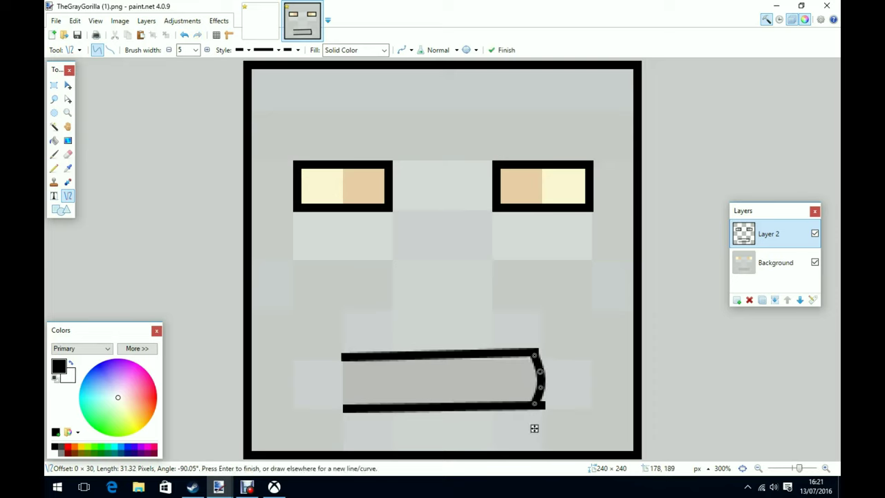
- Close the left side of the mouth with an inward-curved black line, and clean up the mouth's corners with the Paintbrush and Eraser
{"action": "left_click_drag", "start_coordinate": [341, 359], "coordinate": [345, 411]}
{"action": "left_click_drag", "start_coordinate": [348, 378], "coordinate": [350, 377]}
{"action": "left_click_drag", "start_coordinate": [344, 394], "coordinate": [353, 376]}
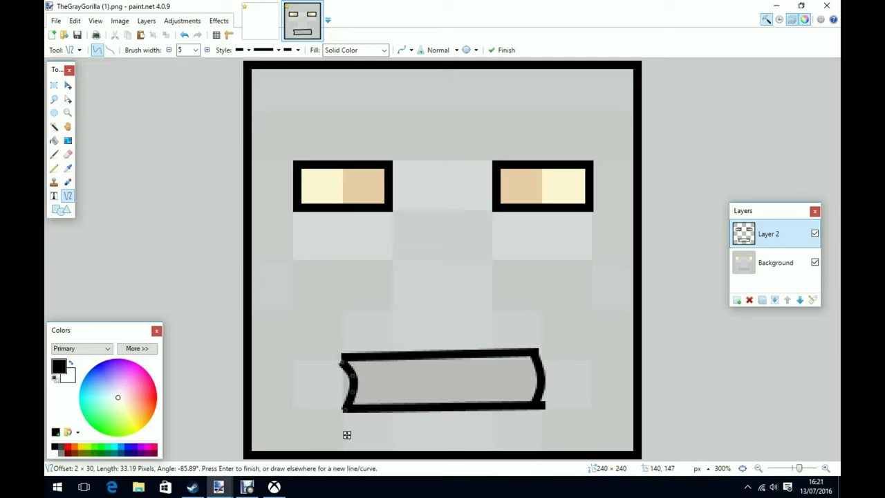
{"action": "key", "text": "Return"}
{"action": "key", "text": "b"}
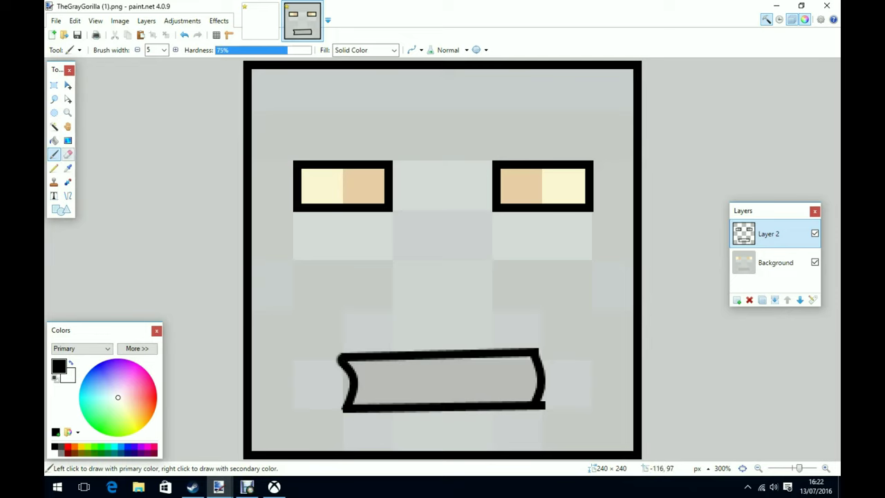
{"action": "left_click", "coordinate": [67, 153]}
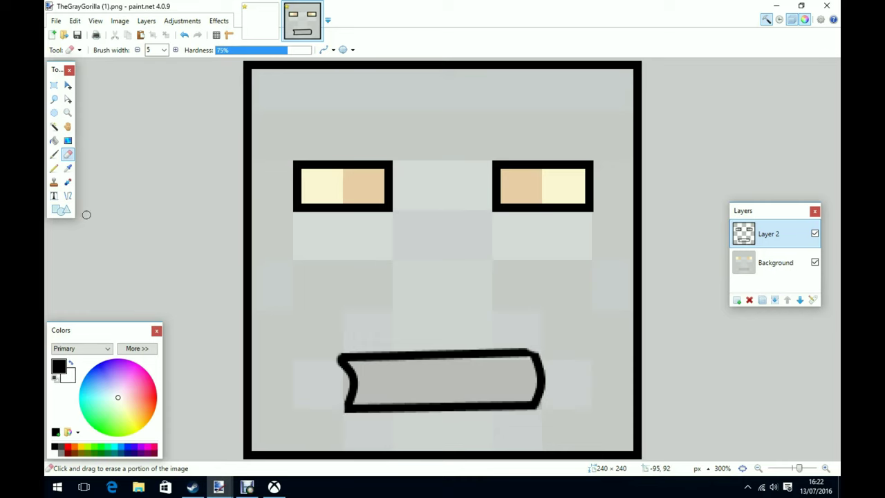
- Draw a horizontal line across the middle of the mouth and vertical dividers above it to form a row of teeth
{"action": "left_click", "coordinate": [67, 195]}
{"action": "left_click_drag", "start_coordinate": [356, 379], "coordinate": [539, 376]}
{"action": "mouse_move", "coordinate": [373, 361]}
{"action": "left_mouse_down"}
{"action": "mouse_move", "coordinate": [374, 376]}
{"action": "mouse_move", "coordinate": [402, 377]}
{"action": "left_mouse_up"}
{"action": "key", "text": "ctrl+z"}
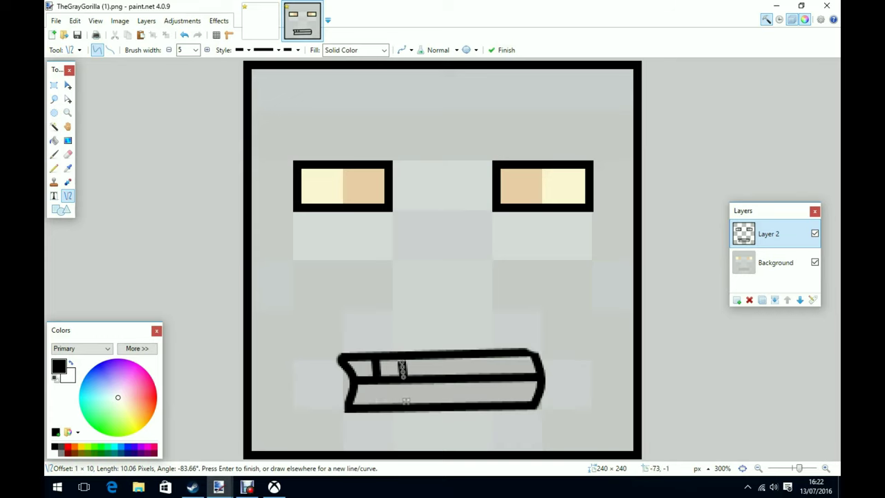
{"action": "mouse_move", "coordinate": [400, 359]}
{"action": "left_mouse_down"}
{"action": "mouse_move", "coordinate": [399, 378]}
{"action": "mouse_move", "coordinate": [479, 367]}
{"action": "mouse_move", "coordinate": [479, 377]}
{"action": "mouse_move", "coordinate": [523, 376]}
{"action": "left_mouse_up"}
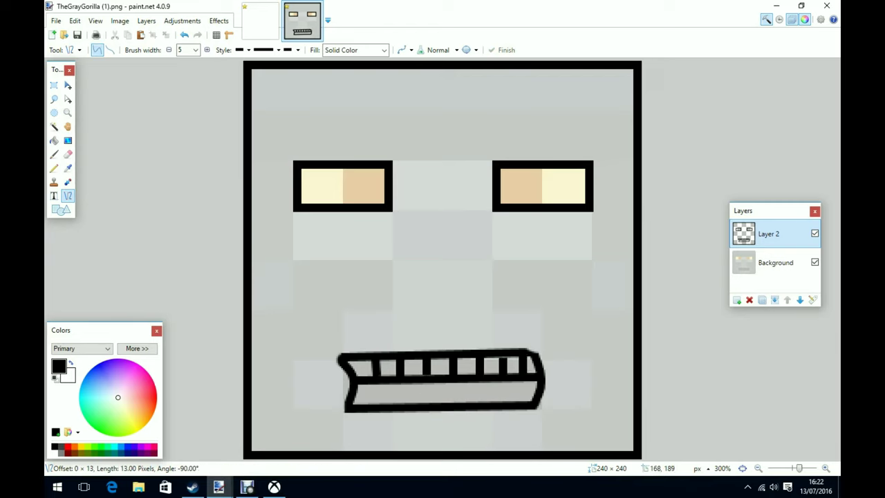
- Paint a black two-humped tongue outline on the lower edge of the mouth
{"action": "key", "text": "b"}
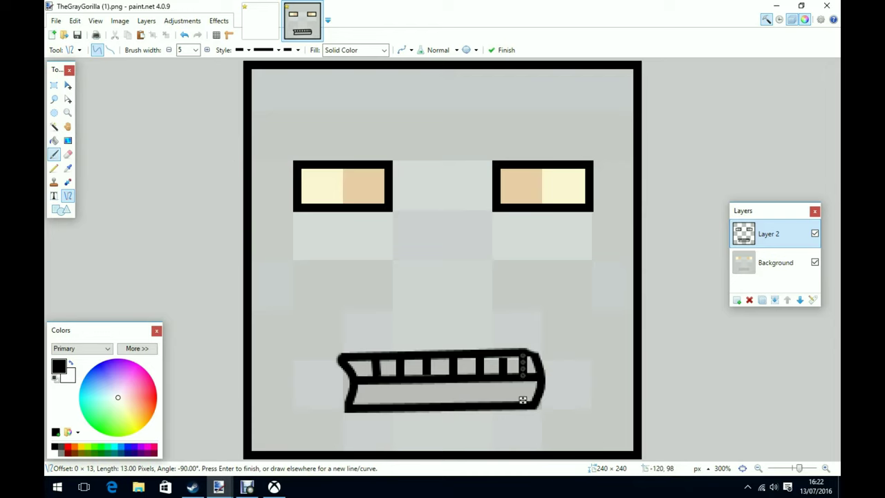
{"action": "left_click_drag", "start_coordinate": [403, 400], "coordinate": [479, 400]}
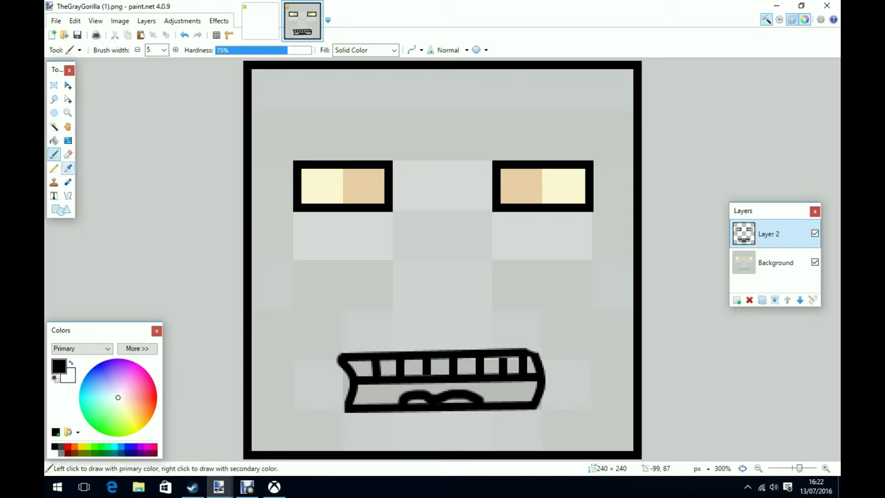
{"action": "left_click", "coordinate": [54, 140]}
{"action": "left_click", "coordinate": [134, 384]}
{"action": "left_click_drag", "start_coordinate": [135, 384], "coordinate": [144, 383]}
{"action": "left_click", "coordinate": [466, 407]}
{"action": "left_click", "coordinate": [77, 21]}
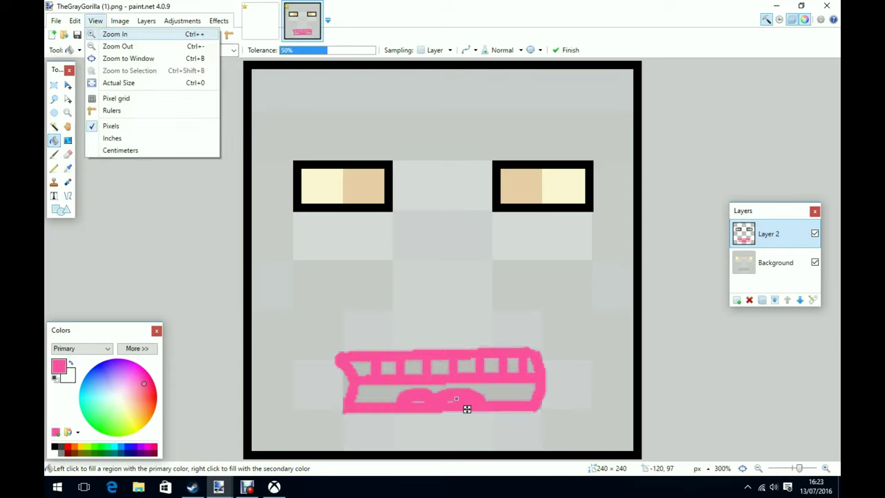
{"action": "left_click", "coordinate": [88, 34]}
{"action": "left_click", "coordinate": [413, 398]}
{"action": "left_click", "coordinate": [76, 20]}
{"action": "left_click", "coordinate": [91, 34]}
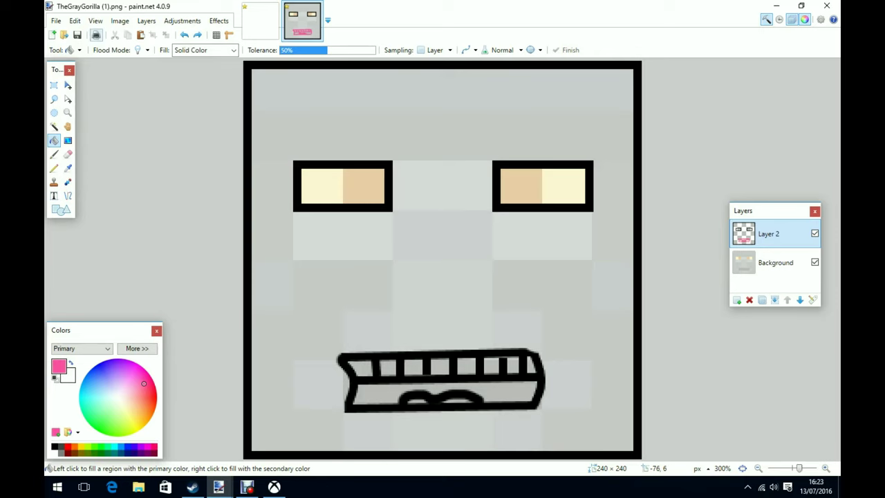
- Fill the inside of the mouth below the teeth with pinkish red, leaving the tongue unfilled
{"action": "left_click", "coordinate": [371, 387]}
{"action": "mouse_move", "coordinate": [144, 384]}
{"action": "left_mouse_down"}
{"action": "mouse_move", "coordinate": [150, 398]}
{"action": "mouse_move", "coordinate": [148, 386]}
{"action": "left_mouse_up"}
{"action": "left_click", "coordinate": [188, 305]}
{"action": "left_click", "coordinate": [424, 407]}
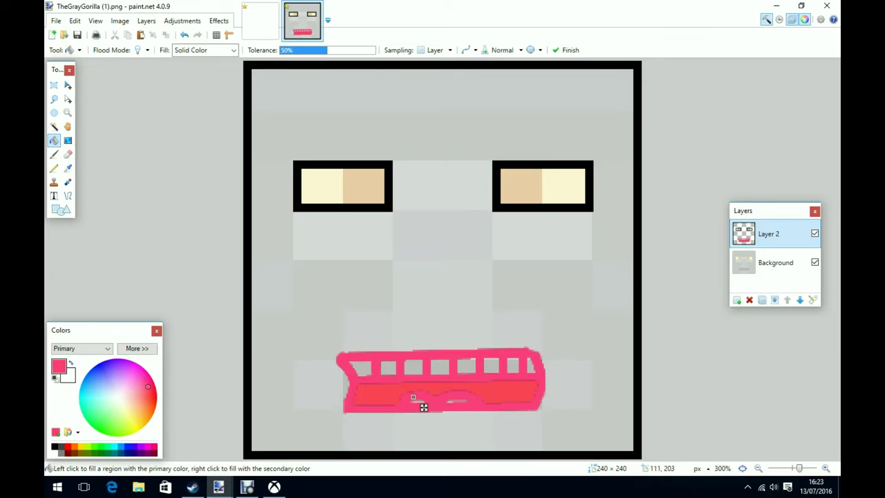
{"action": "key", "text": "ctrl+z"}
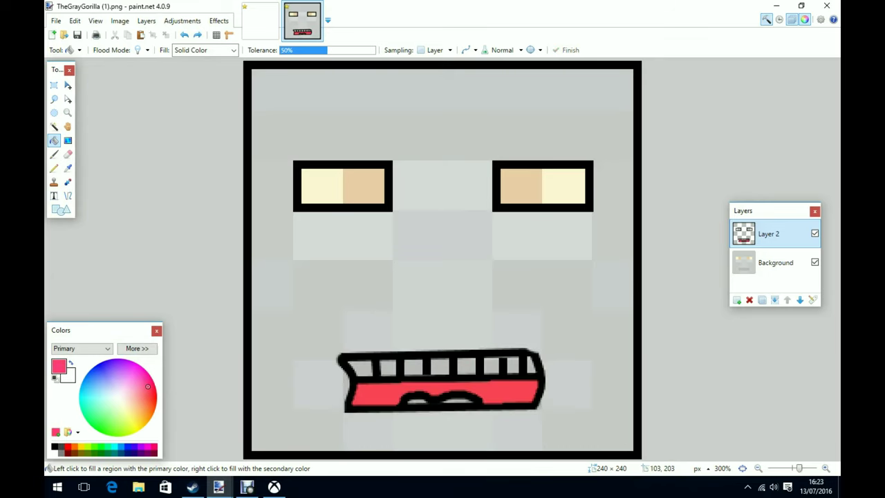
{"action": "left_click", "coordinate": [424, 408]}
{"action": "key", "text": "ctrl+z"}
{"action": "left_click", "coordinate": [461, 408]}
{"action": "key", "text": "ctrl+z"}
- Erase the tongue's black outline and repair the mouth's lower line with black paint, trimming the excess
{"action": "left_click", "coordinate": [67, 154]}
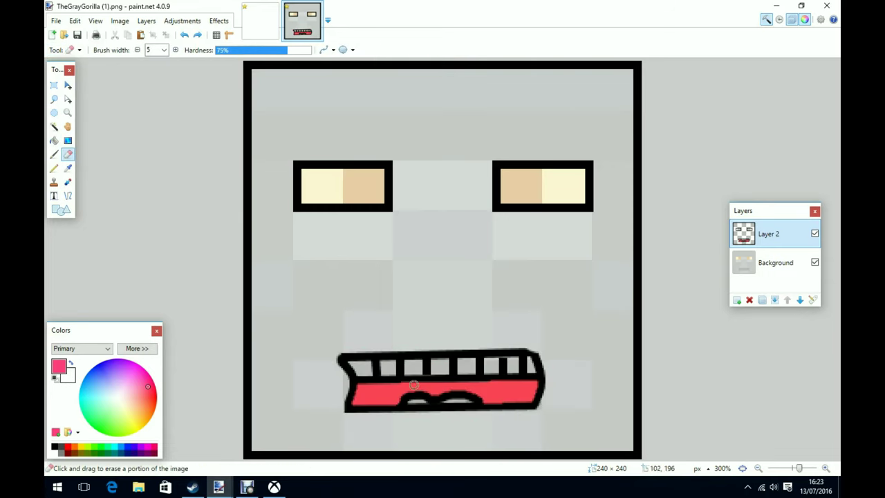
{"action": "mouse_move", "coordinate": [488, 402]}
{"action": "left_mouse_down"}
{"action": "mouse_move", "coordinate": [406, 401]}
{"action": "mouse_move", "coordinate": [407, 392]}
{"action": "mouse_move", "coordinate": [477, 400]}
{"action": "left_mouse_up"}
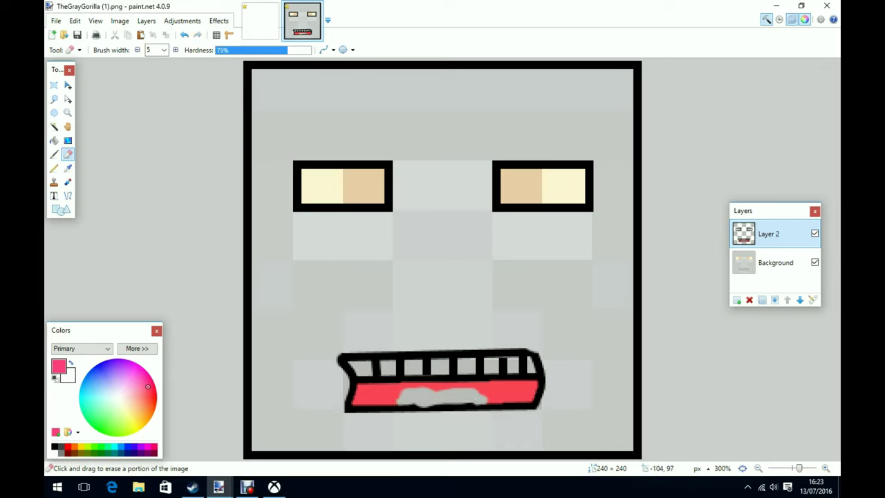
{"action": "left_click", "coordinate": [54, 154]}
{"action": "left_click", "coordinate": [54, 448]}
{"action": "mouse_move", "coordinate": [425, 406]}
{"action": "left_mouse_down"}
{"action": "mouse_move", "coordinate": [411, 408]}
{"action": "mouse_move", "coordinate": [433, 409]}
{"action": "left_mouse_up"}
{"action": "left_click", "coordinate": [68, 154]}
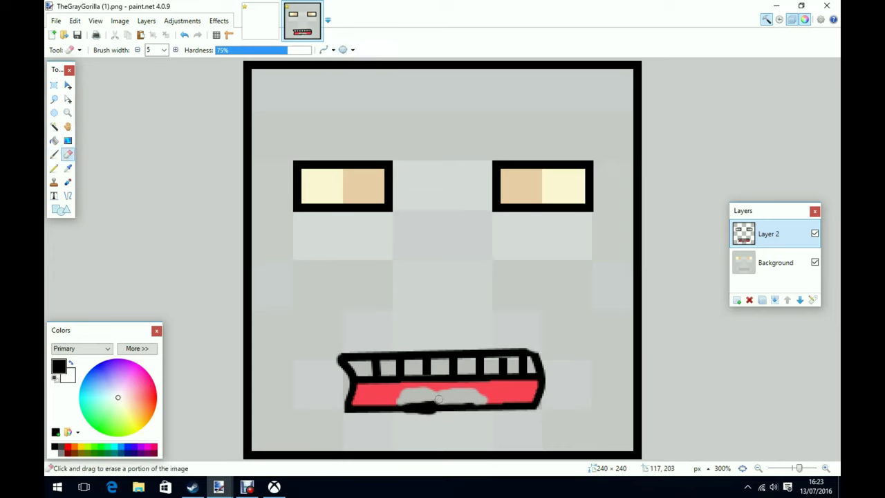
{"action": "left_click_drag", "start_coordinate": [400, 417], "coordinate": [429, 414]}
- Fill the erased tongue area with bright red, keeping the surrounding mouth pinkish red
{"action": "left_click", "coordinate": [68, 446]}
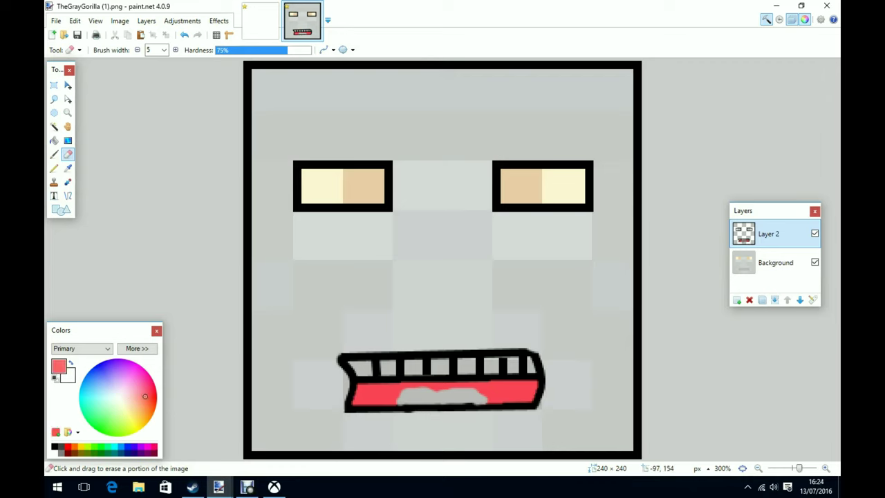
{"action": "left_click", "coordinate": [54, 140]}
{"action": "left_click", "coordinate": [419, 394]}
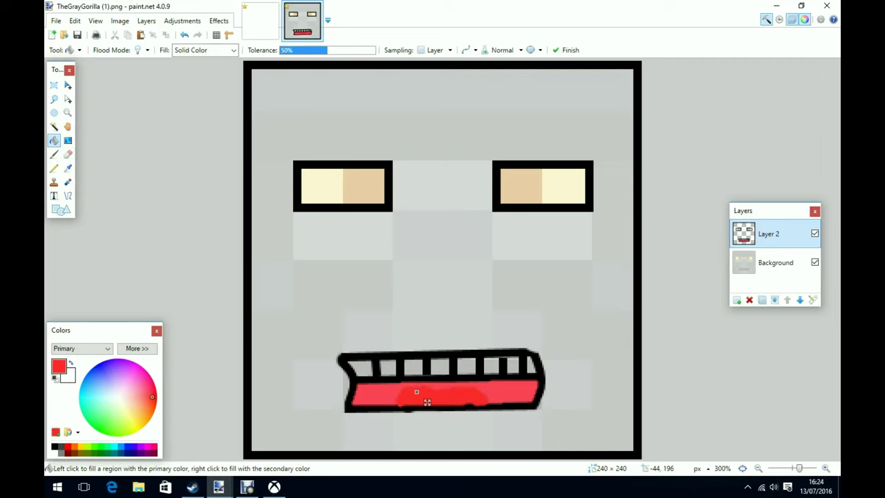
{"action": "left_click", "coordinate": [443, 395]}
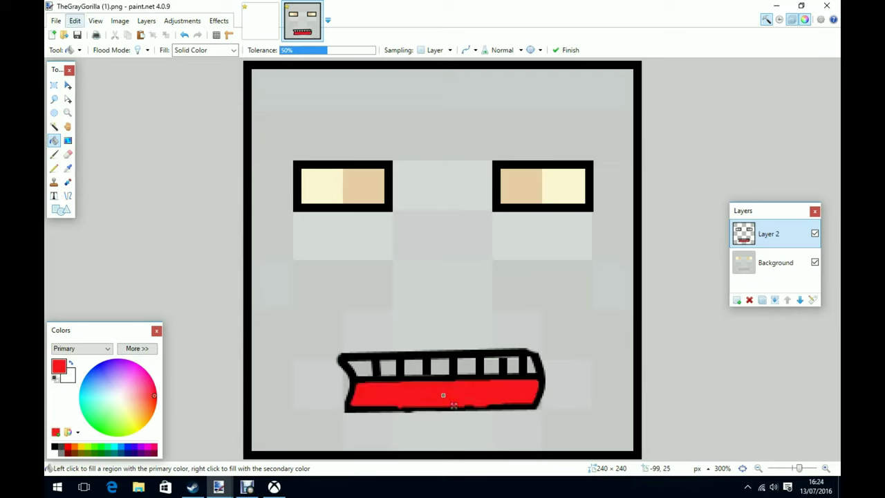
{"action": "left_click", "coordinate": [74, 20]}
{"action": "left_click", "coordinate": [90, 35]}
- Fill every tooth in the upper row with near-white, keeping the black outlines
{"action": "left_click", "coordinate": [54, 453]}
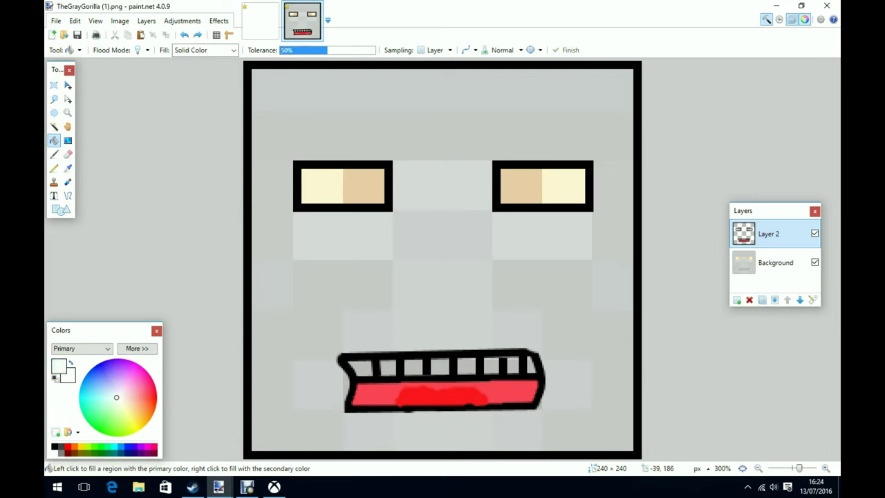
{"action": "left_click", "coordinate": [360, 369]}
{"action": "left_click", "coordinate": [388, 367]}
{"action": "left_click", "coordinate": [413, 368]}
{"action": "left_click", "coordinate": [440, 366]}
{"action": "left_click", "coordinate": [466, 366]}
{"action": "left_click", "coordinate": [509, 376]}
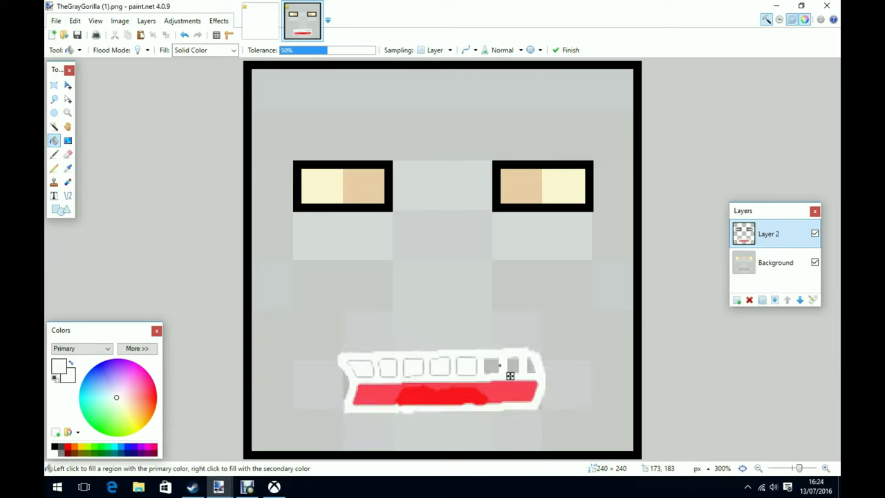
{"action": "left_click", "coordinate": [74, 20]}
{"action": "left_click", "coordinate": [89, 35]}
{"action": "left_click", "coordinate": [492, 367]}
{"action": "left_click", "coordinate": [512, 367]}
{"action": "left_click", "coordinate": [531, 366]}
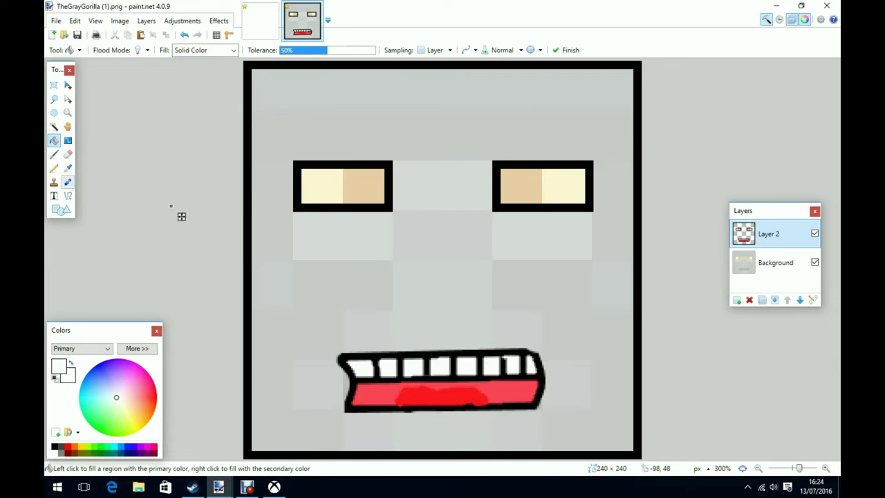
{"action": "left_click_drag", "start_coordinate": [124, 395], "coordinate": [150, 405]}
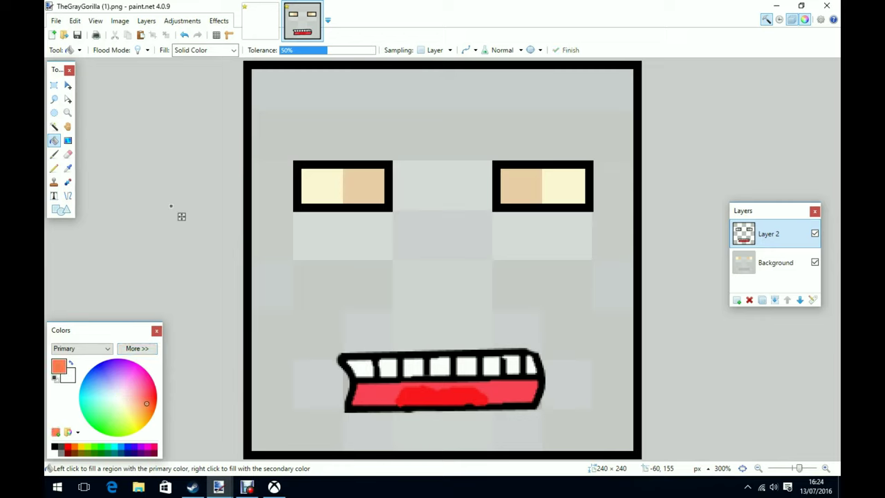
{"action": "left_click", "coordinate": [361, 192]}
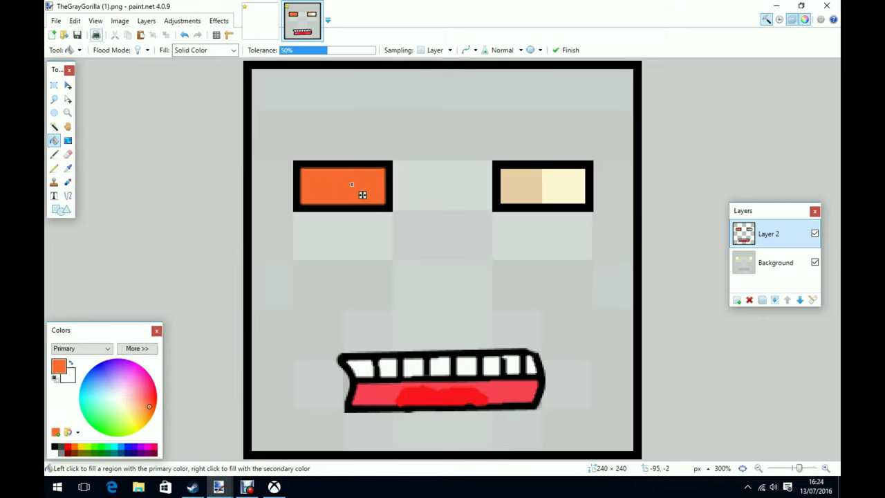
{"action": "left_click", "coordinate": [75, 21]}
{"action": "left_click", "coordinate": [90, 34]}
- Draw a vertical black line about 23 px long through the middle of each eye to split it in two
{"action": "left_click", "coordinate": [68, 196]}
{"action": "left_click_drag", "start_coordinate": [343, 168], "coordinate": [343, 203]}
{"action": "left_click", "coordinate": [74, 20]}
{"action": "key", "text": "Return"}
{"action": "left_click", "coordinate": [54, 446]}
{"action": "left_click_drag", "start_coordinate": [342, 168], "coordinate": [341, 206]}
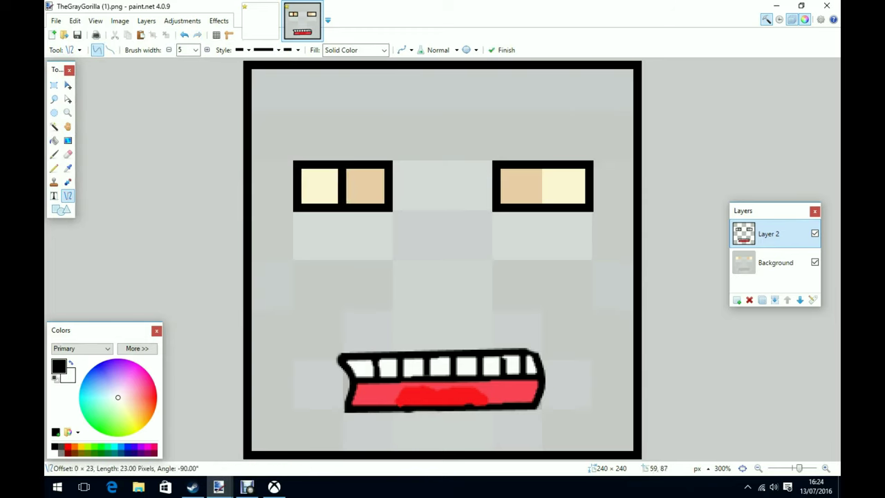
{"action": "left_click_drag", "start_coordinate": [541, 169], "coordinate": [541, 205]}
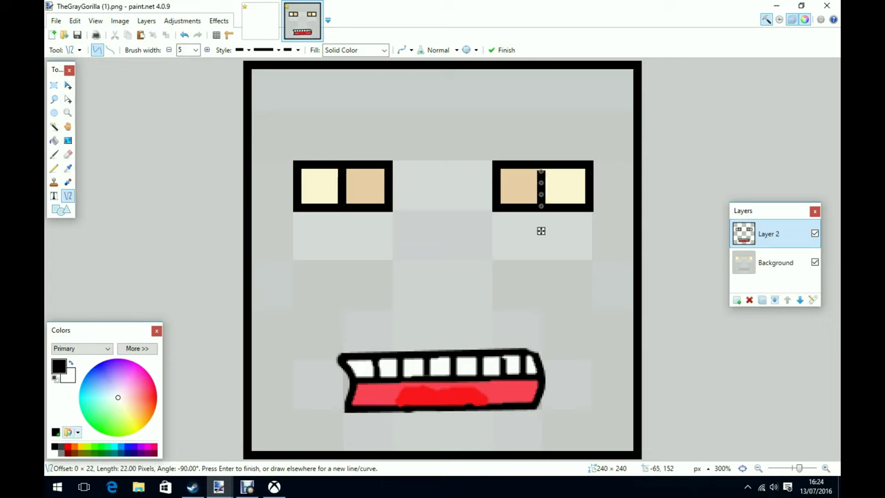
{"action": "left_click", "coordinate": [149, 405]}
{"action": "key", "text": "alt+e"}
{"action": "key", "text": "Return"}
{"action": "key", "text": "alt+e"}
{"action": "key", "text": "Return"}
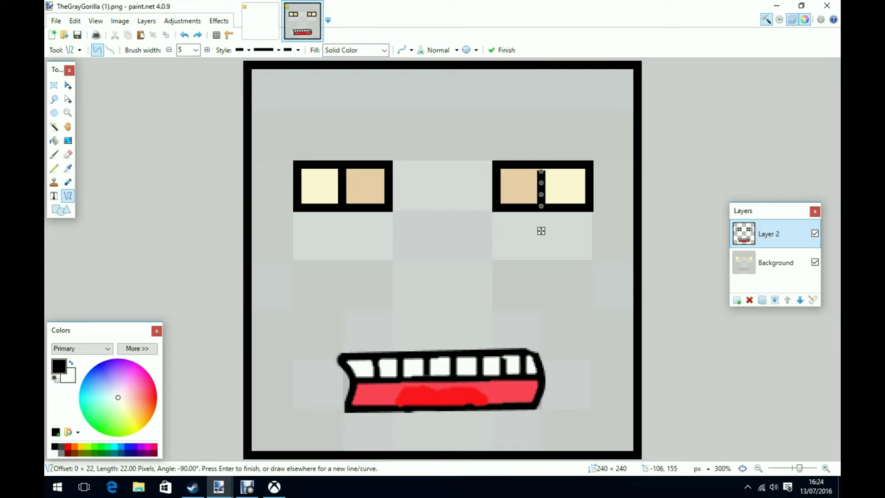
- Commit the divider line and fill the inner half of the left eye with orange-red
{"action": "key", "text": "Return"}
{"action": "left_click", "coordinate": [157, 399]}
{"action": "left_click", "coordinate": [54, 140]}
{"action": "left_click", "coordinate": [368, 200]}
{"action": "key", "text": "ctrl+z"}
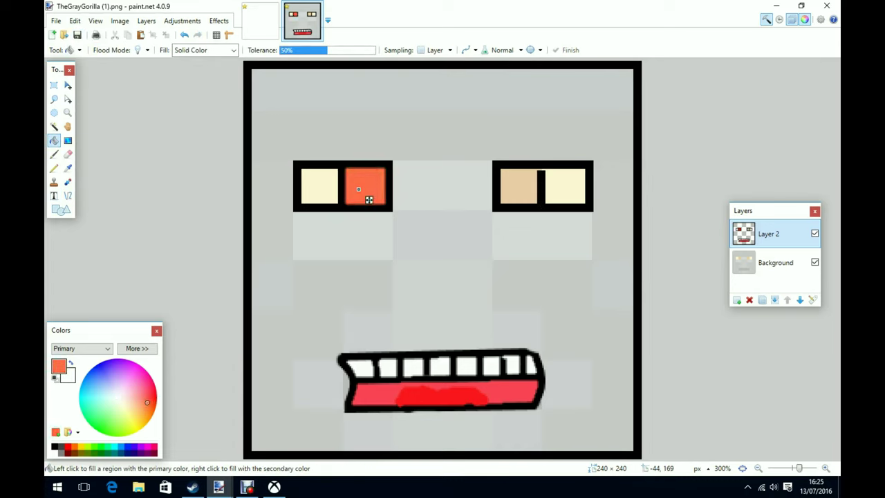
{"action": "left_click", "coordinate": [516, 193]}
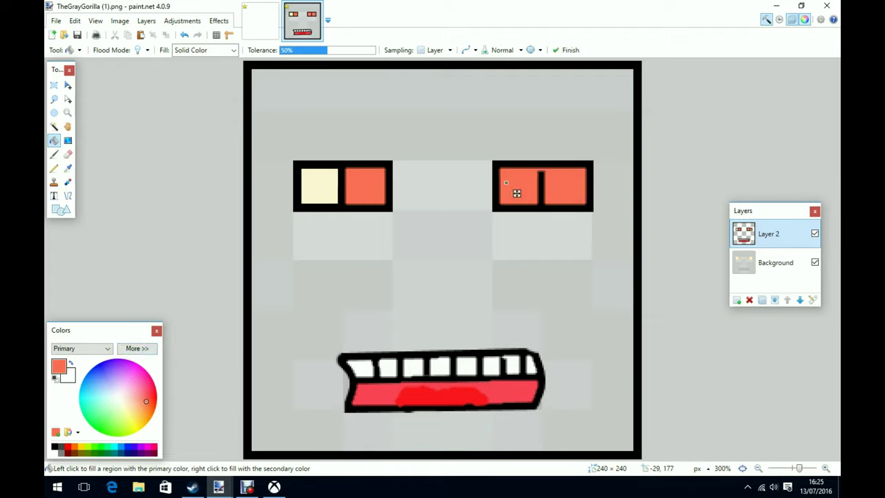
{"action": "left_click", "coordinate": [74, 20]}
{"action": "left_click", "coordinate": [94, 31]}
- Close the gap at the upper end of the right eye's divider line with black brush paint
{"action": "left_click", "coordinate": [54, 154]}
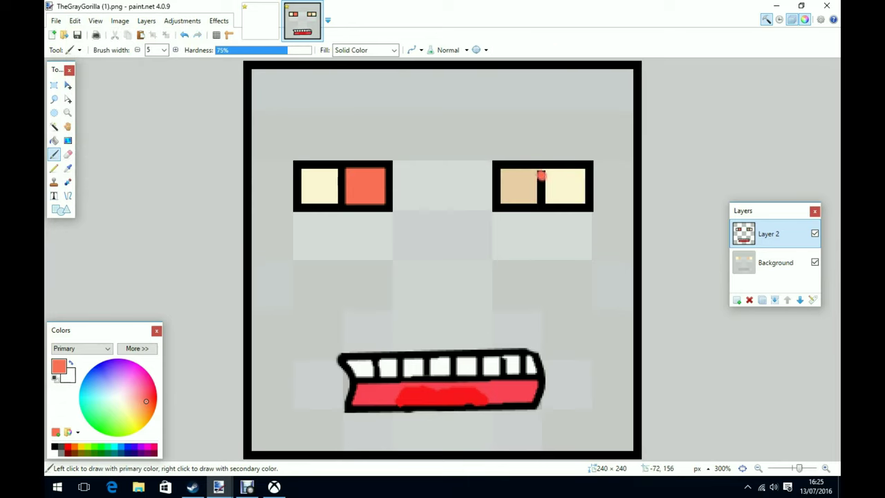
{"action": "left_click", "coordinate": [55, 446]}
{"action": "left_click", "coordinate": [75, 20]}
{"action": "left_click", "coordinate": [93, 32]}
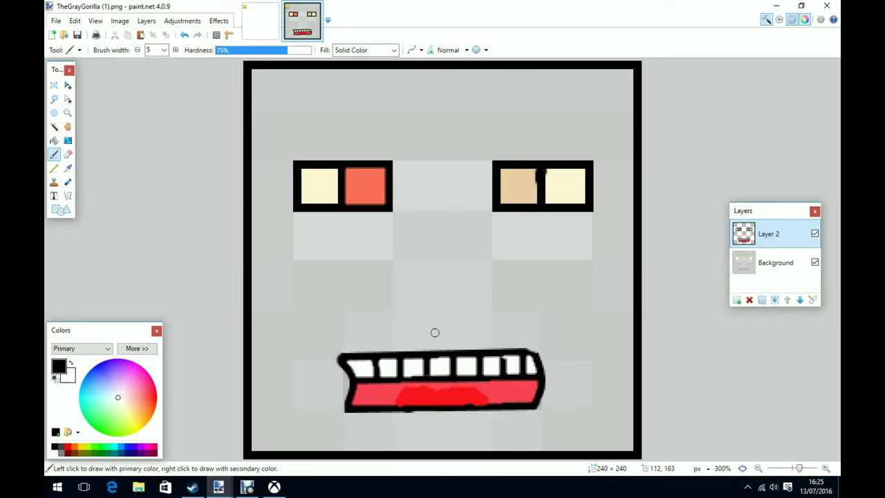
- Erase the uneven divider in the right eye and redraw it as a straight vertical black line
{"action": "left_click_drag", "start_coordinate": [541, 200], "coordinate": [537, 184]}
{"action": "left_click", "coordinate": [75, 20]}
{"action": "left_click", "coordinate": [94, 32]}
{"action": "left_click", "coordinate": [68, 154]}
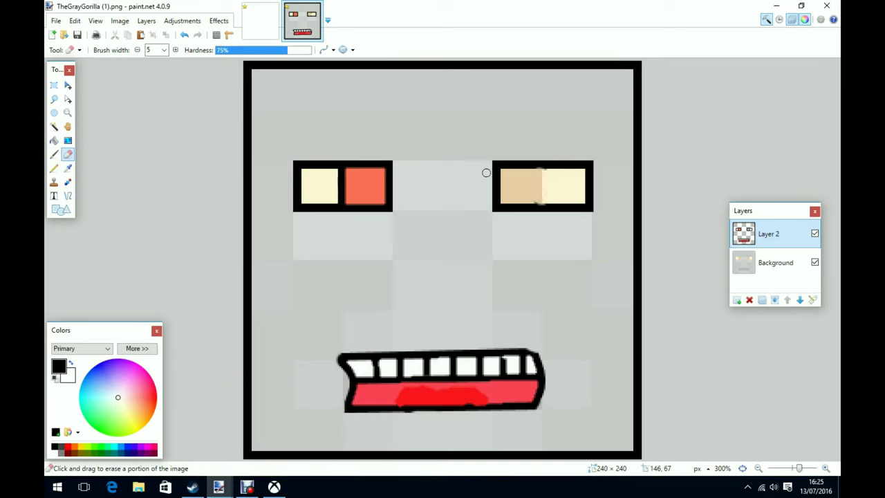
{"action": "left_click", "coordinate": [75, 20]}
{"action": "left_click", "coordinate": [94, 32]}
{"action": "left_click", "coordinate": [68, 196]}
{"action": "left_click_drag", "start_coordinate": [542, 168], "coordinate": [542, 205]}
- Fill the inner half of the right eye with the left eye's colour shifted to a light orange
{"action": "key", "text": "k"}
{"action": "left_click", "coordinate": [356, 187]}
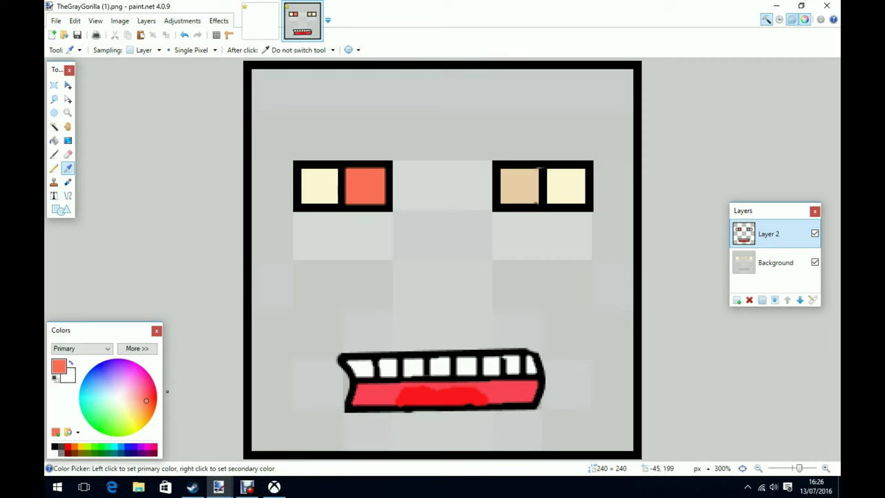
{"action": "left_click", "coordinate": [54, 140]}
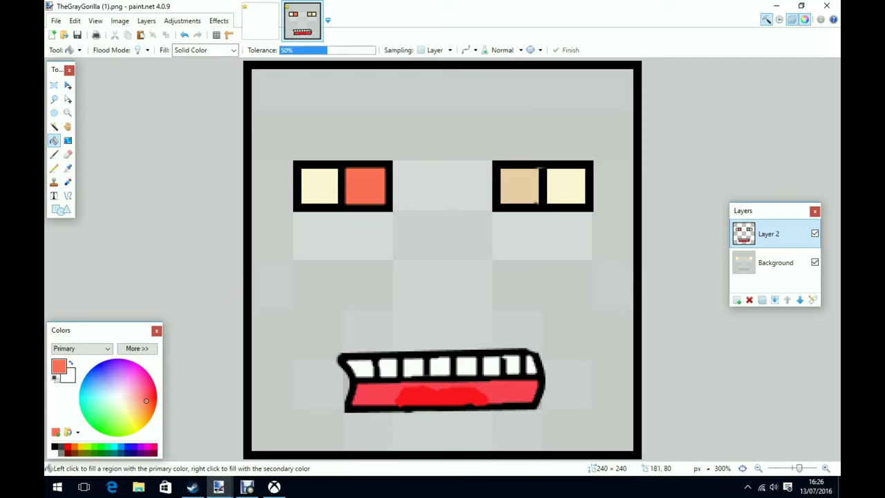
{"action": "left_click", "coordinate": [522, 187]}
{"action": "mouse_move", "coordinate": [146, 400]}
{"action": "left_mouse_down"}
{"action": "mouse_move", "coordinate": [135, 399]}
{"action": "mouse_move", "coordinate": [141, 406]}
{"action": "left_mouse_up"}
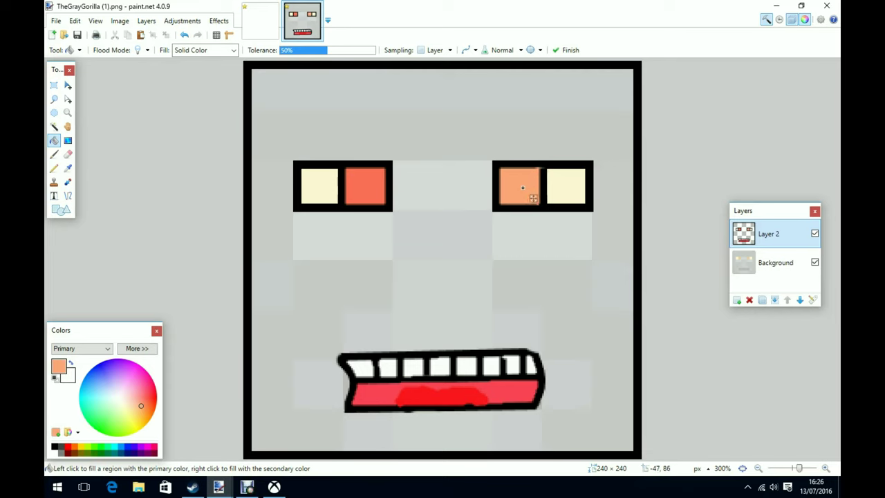
- Brush a 5 px dark grey outline down both sides of the face, from the eyes' outer edges around the cheeks to the lower border
{"action": "key", "text": "b"}
{"action": "left_click", "coordinate": [61, 447]}
{"action": "mouse_move", "coordinate": [341, 449]}
{"action": "left_mouse_down"}
{"action": "mouse_move", "coordinate": [341, 412]}
{"action": "mouse_move", "coordinate": [301, 406]}
{"action": "mouse_move", "coordinate": [292, 382]}
{"action": "mouse_move", "coordinate": [298, 365]}
{"action": "mouse_move", "coordinate": [343, 356]}
{"action": "mouse_move", "coordinate": [345, 319]}
{"action": "mouse_move", "coordinate": [394, 299]}
{"action": "mouse_move", "coordinate": [396, 274]}
{"action": "mouse_move", "coordinate": [374, 260]}
{"action": "mouse_move", "coordinate": [292, 254]}
{"action": "mouse_move", "coordinate": [292, 211]}
{"action": "left_mouse_up"}
{"action": "mouse_move", "coordinate": [594, 213]}
{"action": "left_mouse_down"}
{"action": "mouse_move", "coordinate": [591, 257]}
{"action": "mouse_move", "coordinate": [493, 265]}
{"action": "mouse_move", "coordinate": [491, 298]}
{"action": "mouse_move", "coordinate": [544, 320]}
{"action": "mouse_move", "coordinate": [547, 353]}
{"action": "mouse_move", "coordinate": [593, 368]}
{"action": "mouse_move", "coordinate": [586, 405]}
{"action": "mouse_move", "coordinate": [550, 407]}
{"action": "mouse_move", "coordinate": [540, 414]}
{"action": "mouse_move", "coordinate": [546, 447]}
{"action": "left_mouse_up"}
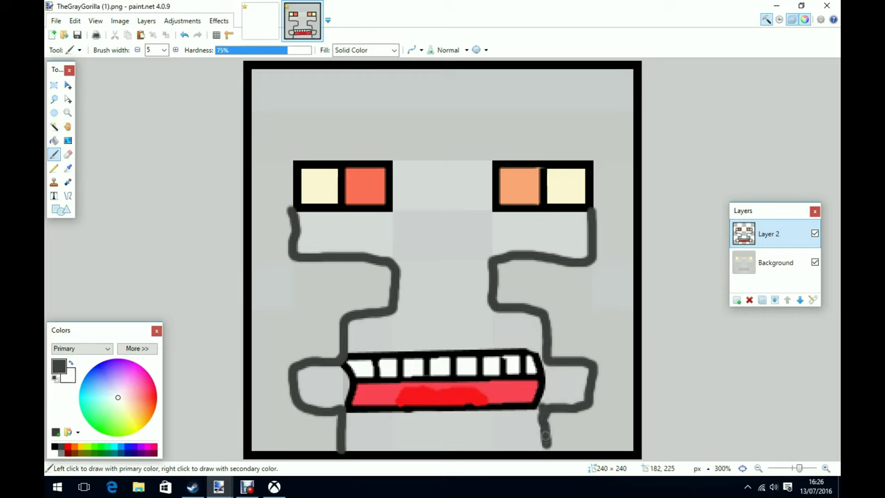
{"action": "left_click_drag", "start_coordinate": [289, 218], "coordinate": [297, 170]}
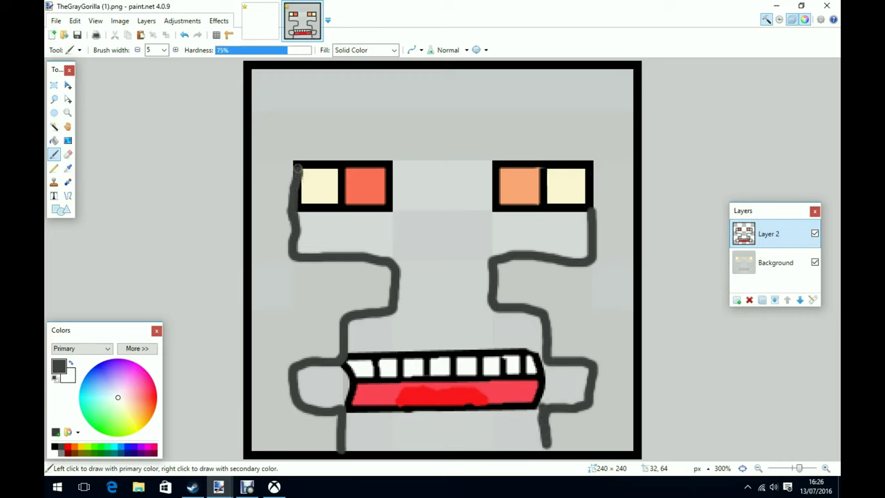
{"action": "left_click_drag", "start_coordinate": [592, 216], "coordinate": [590, 203]}
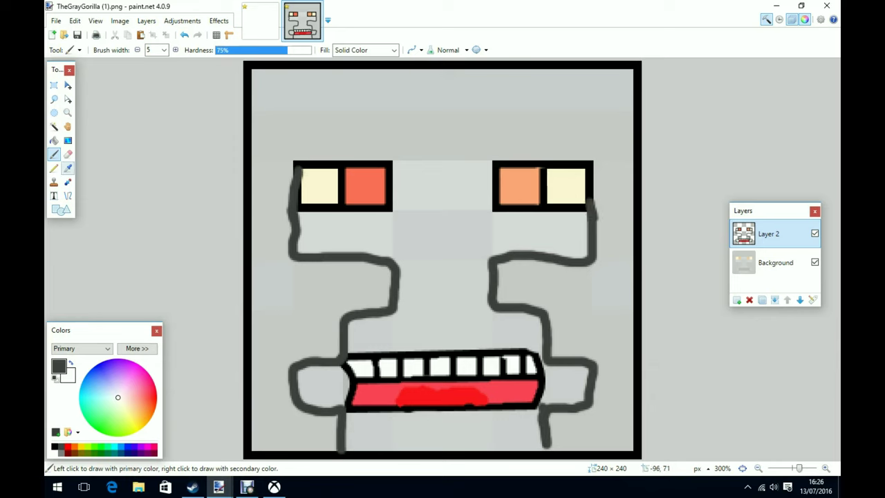
- Refill the right eye's inner half with the left eye's orange-red, and set the primary colour back to dark grey
{"action": "left_click", "coordinate": [67, 168]}
{"action": "left_click", "coordinate": [360, 185]}
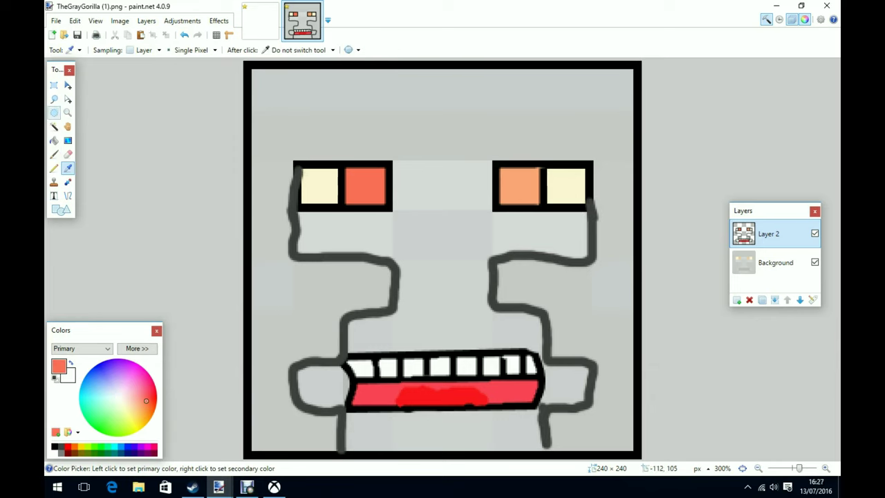
{"action": "left_click", "coordinate": [54, 140]}
{"action": "left_click", "coordinate": [517, 189]}
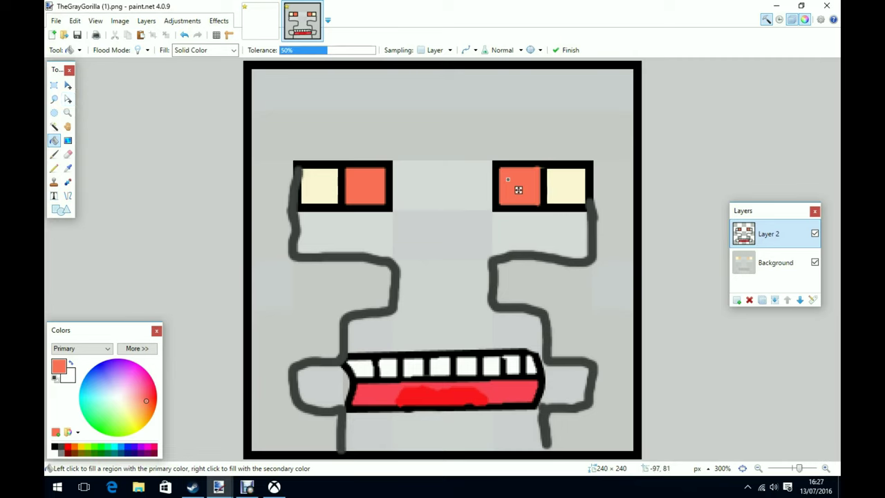
{"action": "key", "text": "b"}
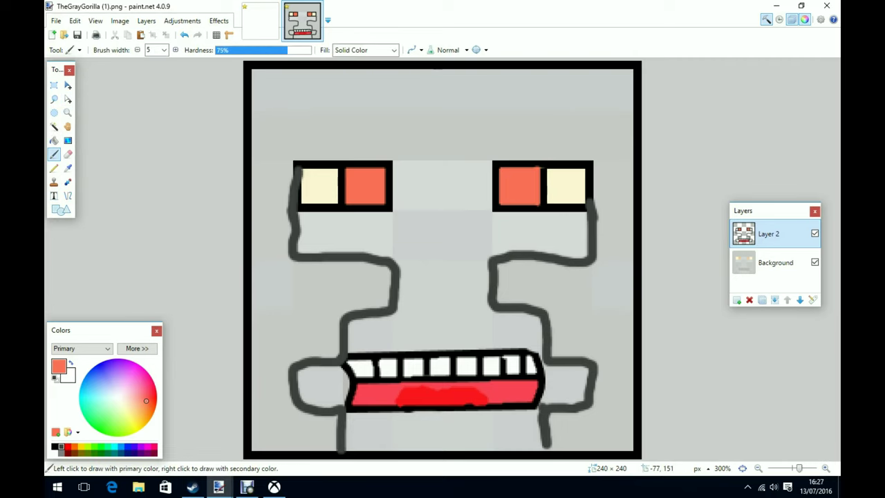
{"action": "left_click", "coordinate": [60, 446]}
- Try to fill the area outside the face outline with dark grey
{"action": "left_click", "coordinate": [54, 141]}
{"action": "left_click", "coordinate": [308, 299]}
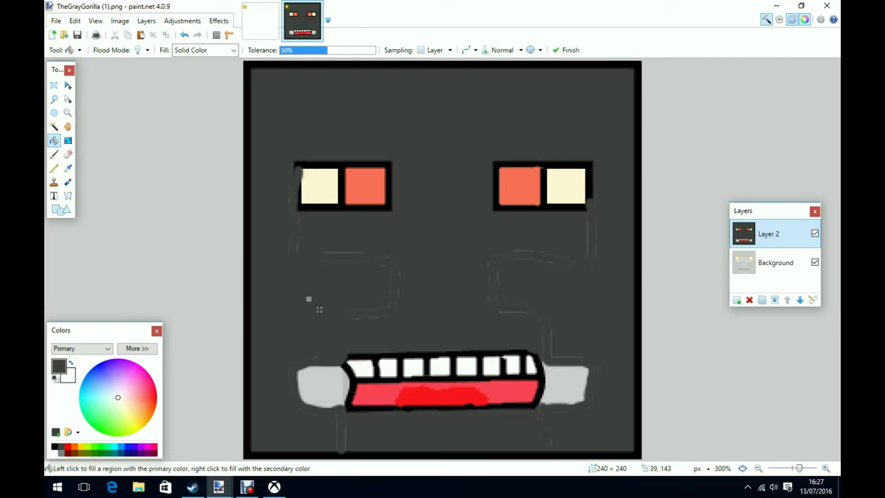
{"action": "left_click", "coordinate": [75, 20]}
{"action": "left_click", "coordinate": [91, 34]}
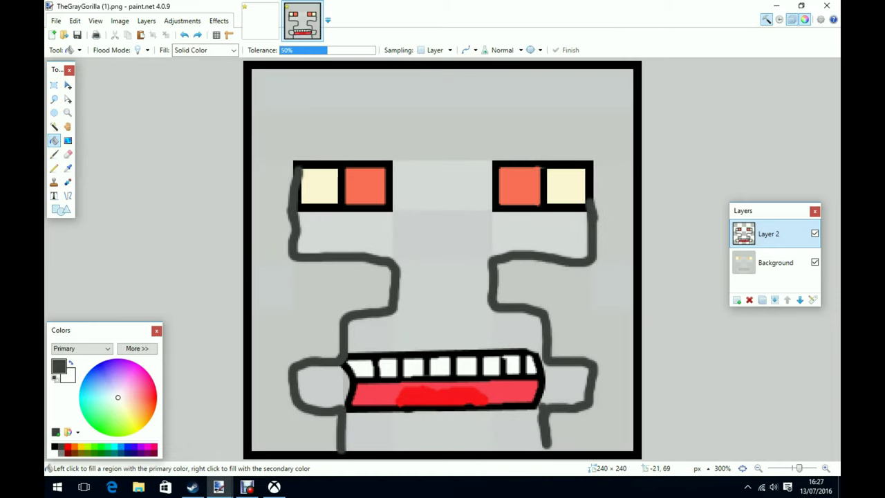
- Join the two eyes along their upper edge with a dark grey line and fill the area outside the outline with dark grey
{"action": "left_click", "coordinate": [54, 154]}
{"action": "left_click_drag", "start_coordinate": [392, 163], "coordinate": [477, 161]}
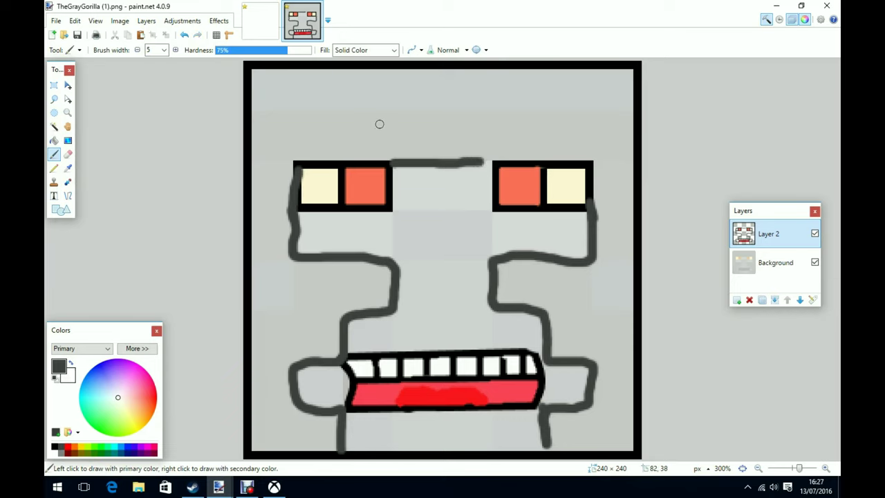
{"action": "left_click", "coordinate": [54, 140]}
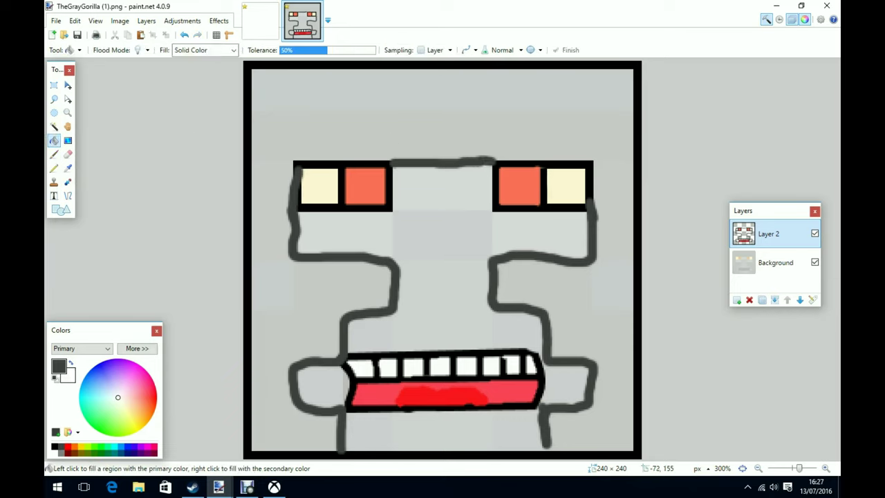
{"action": "left_click", "coordinate": [334, 134]}
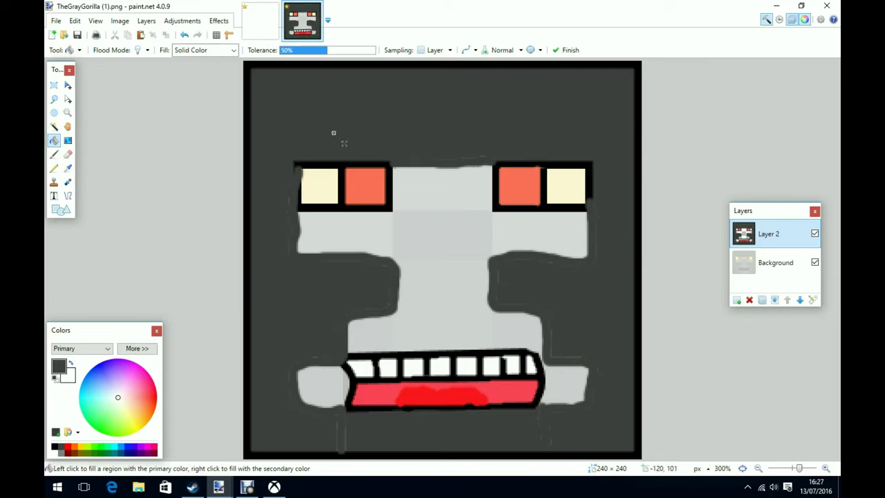
- Paint over the faint outline seams with dark grey and repair the lower border with black
{"action": "key", "text": "b"}
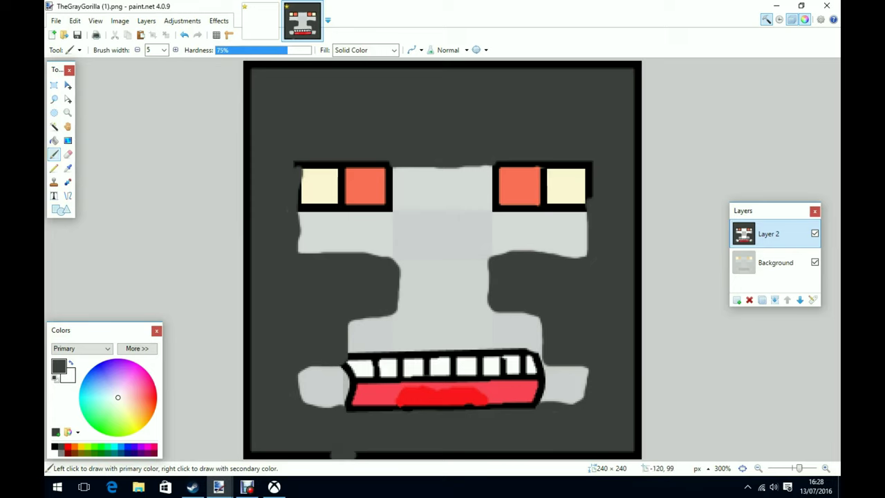
{"action": "key", "text": "d"}
{"action": "left_click_drag", "start_coordinate": [354, 457], "coordinate": [329, 455]}
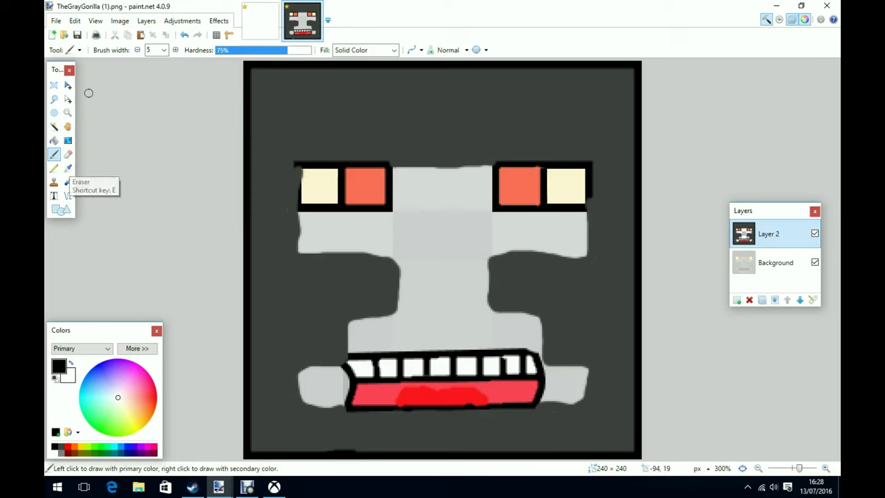
- Draw a 63 × 28 px mid-grey rectangle on the nose just below eye level and fill it with the same grey
{"action": "left_click", "coordinate": [61, 210]}
{"action": "left_click_drag", "start_coordinate": [391, 212], "coordinate": [495, 258]}
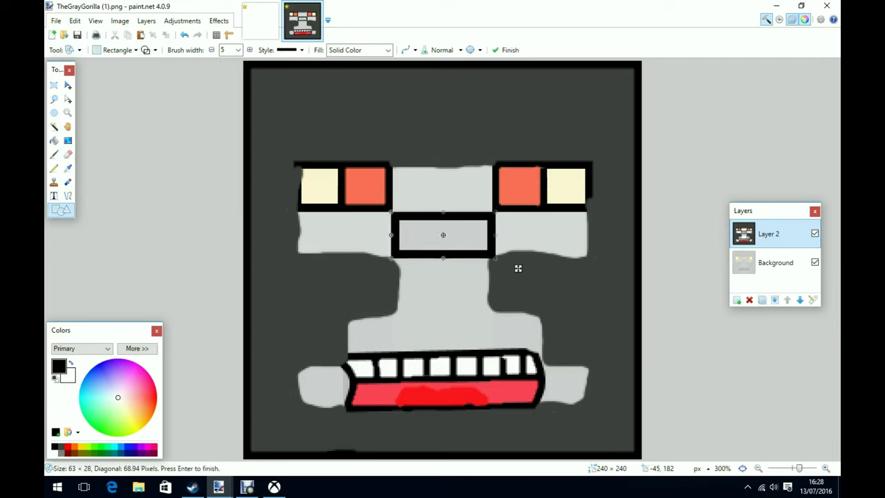
{"action": "left_click", "coordinate": [61, 453]}
{"action": "left_click", "coordinate": [505, 49]}
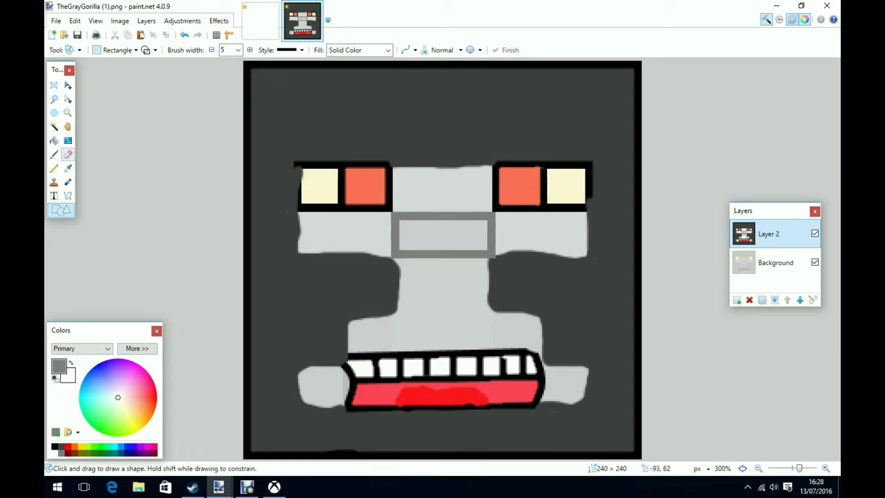
{"action": "left_click", "coordinate": [54, 140]}
{"action": "left_click", "coordinate": [430, 225]}
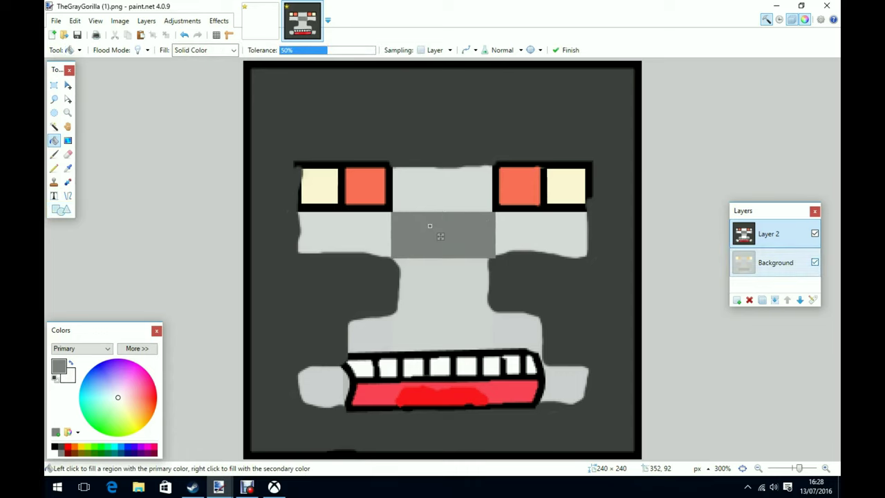
- Hide the Background layer and fill the outer half of each eye with white
{"action": "left_click", "coordinate": [814, 262]}
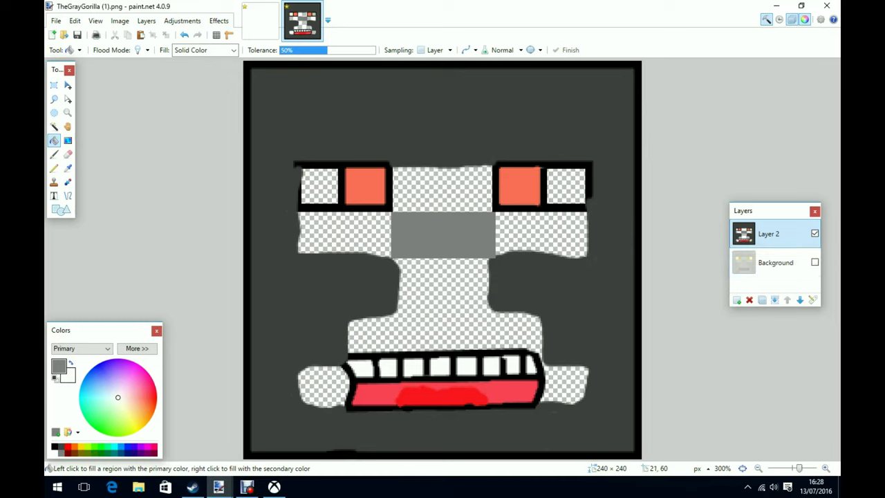
{"action": "left_click", "coordinate": [70, 377]}
{"action": "left_click", "coordinate": [305, 182]}
{"action": "left_click", "coordinate": [75, 20]}
{"action": "left_click", "coordinate": [83, 34]}
{"action": "left_click", "coordinate": [82, 348]}
{"action": "left_click", "coordinate": [65, 358]}
{"action": "left_click", "coordinate": [55, 453]}
{"action": "left_click", "coordinate": [328, 191]}
{"action": "left_click", "coordinate": [580, 185]}
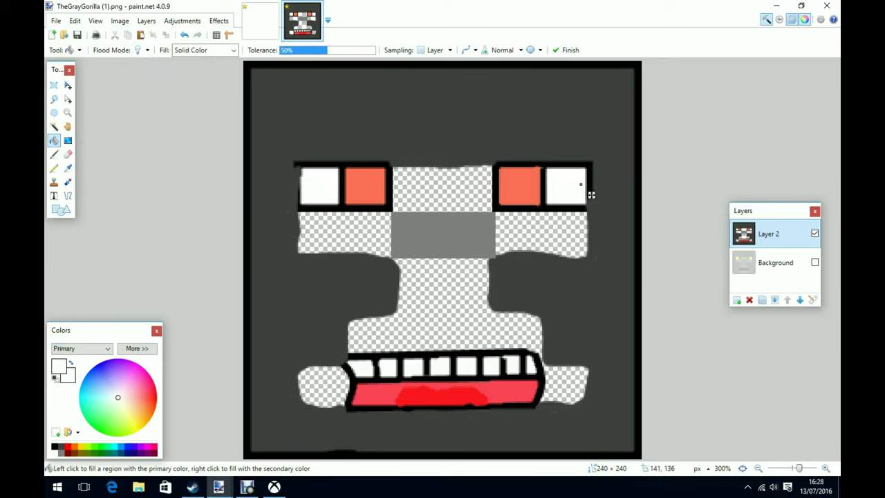
- Show the full colour values and darken the primary colour to hex 3D3D3D
{"action": "left_click", "coordinate": [137, 348]}
{"action": "left_click_drag", "start_coordinate": [219, 420], "coordinate": [195, 420]}
{"action": "left_click", "coordinate": [145, 156]}
{"action": "key", "text": "Down"}
{"action": "key", "text": "Down"}
{"action": "key", "text": "Down"}
{"action": "key", "text": "Down"}
{"action": "key", "text": "Down"}
{"action": "key", "text": "Down"}
{"action": "key", "text": "Down"}
{"action": "key", "text": "Down"}
{"action": "key", "text": "Down"}
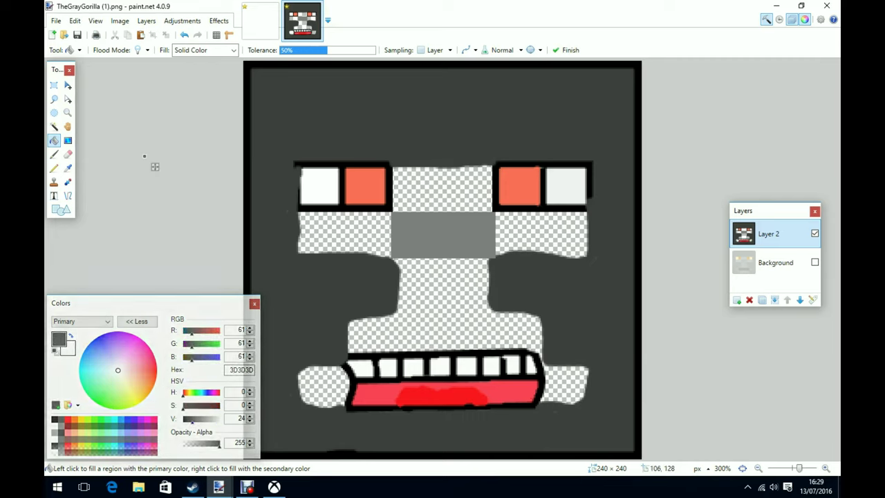
- Try to fill the transparent area between the nose and the mouth with 3D3D3D
{"action": "left_click", "coordinate": [439, 297]}
{"action": "left_click", "coordinate": [75, 21]}
{"action": "left_click", "coordinate": [90, 34]}
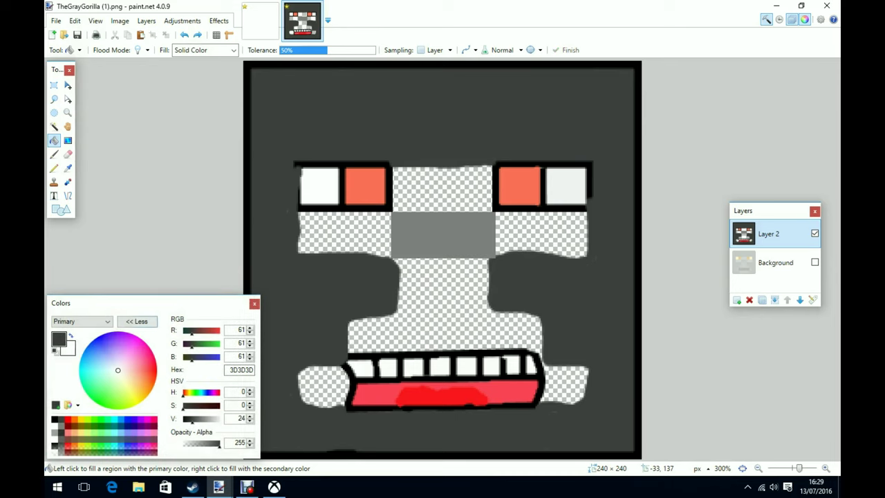
- Fill the transparent area between the nose and the mouth with grey and brighten it to hex 969696
{"action": "left_click_drag", "start_coordinate": [192, 420], "coordinate": [198, 421]}
{"action": "left_click", "coordinate": [423, 305]}
{"action": "key", "text": "Up"}
{"action": "key", "text": "Up"}
{"action": "key", "text": "Up"}
{"action": "key", "text": "Up"}
{"action": "key", "text": "Up"}
{"action": "key", "text": "Up"}
{"action": "key", "text": "Up"}
{"action": "key", "text": "Up"}
{"action": "key", "text": "Up"}
{"action": "key", "text": "Up"}
{"action": "key", "text": "Up"}
{"action": "key", "text": "Up"}
{"action": "key", "text": "Up"}
{"action": "key", "text": "Up"}
{"action": "key", "text": "Up"}
{"action": "key", "text": "Up"}
{"action": "key", "text": "Up"}
{"action": "key", "text": "Up"}
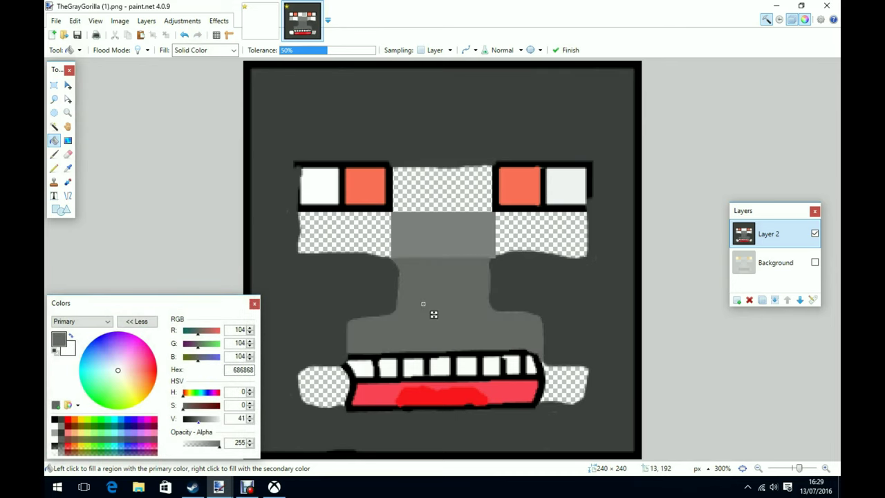
- Fill the remaining transparent areas between the eyes, under both eyes and beside the mouth with grey 969696
{"action": "left_click", "coordinate": [383, 238]}
{"action": "left_click", "coordinate": [470, 194]}
{"action": "left_click", "coordinate": [531, 234]}
{"action": "left_click", "coordinate": [578, 400]}
{"action": "left_click", "coordinate": [343, 412]}
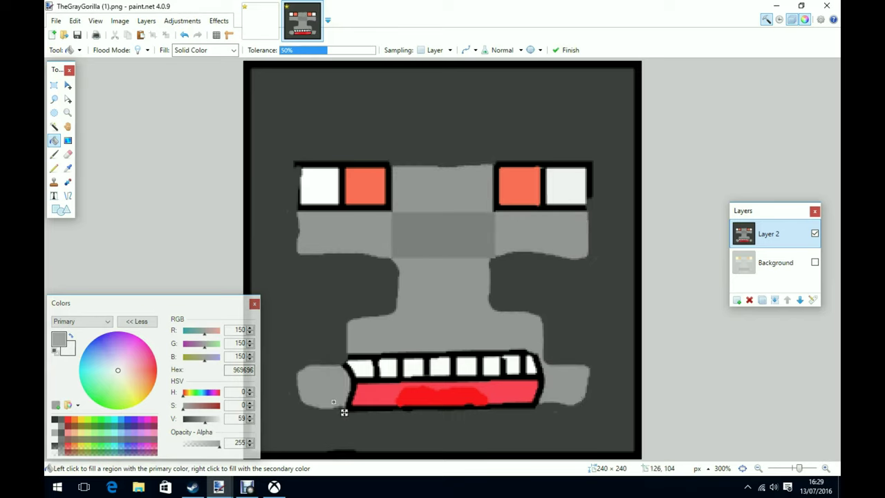
- Collapse the colour values and sample the face's dark grey as the paintbrush colour
{"action": "left_click", "coordinate": [136, 321]}
{"action": "left_click", "coordinate": [68, 168]}
{"action": "left_click", "coordinate": [285, 290]}
{"action": "left_click", "coordinate": [54, 154]}
{"action": "key", "text": "b"}
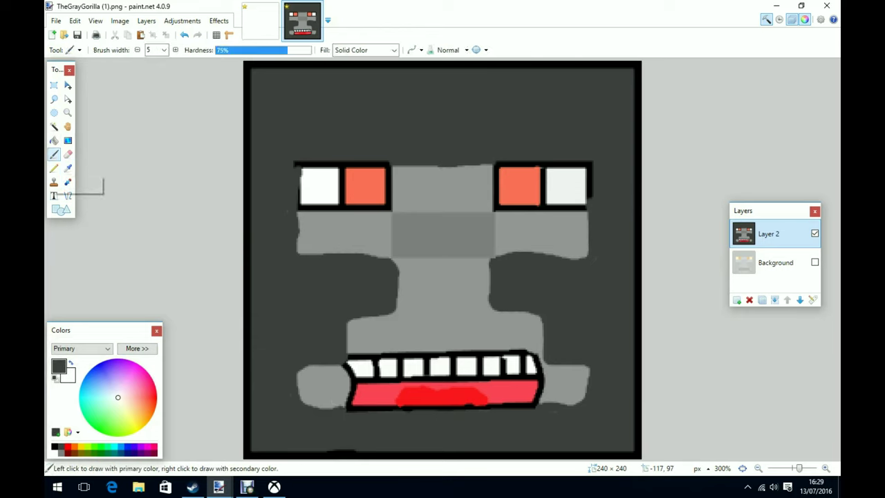